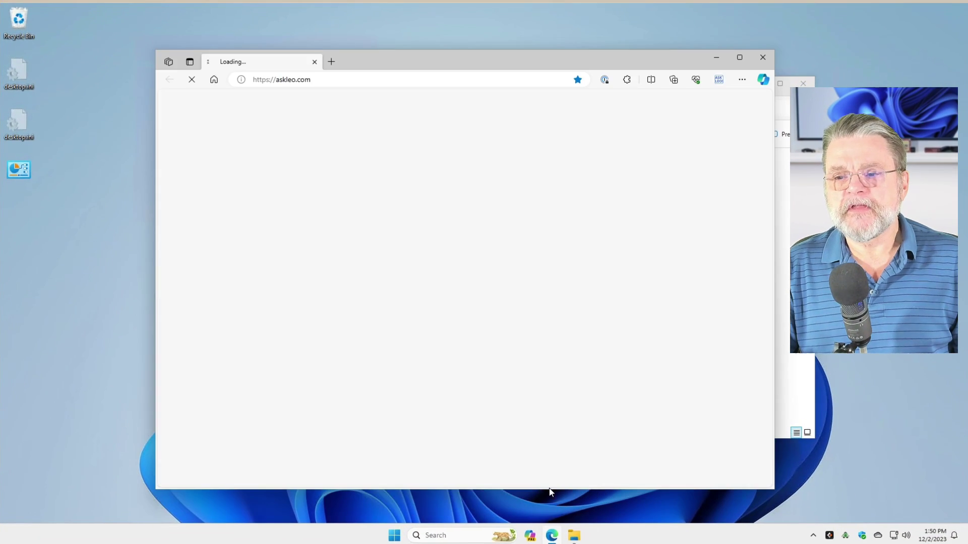
Step: Run a speed test on speedtest.net: 265.36 Mbps down, 44.21 Mbps up, 16 ms ping
{"action": "left_click", "coordinate": [368, 78]}
{"action": "type", "text": "s"}
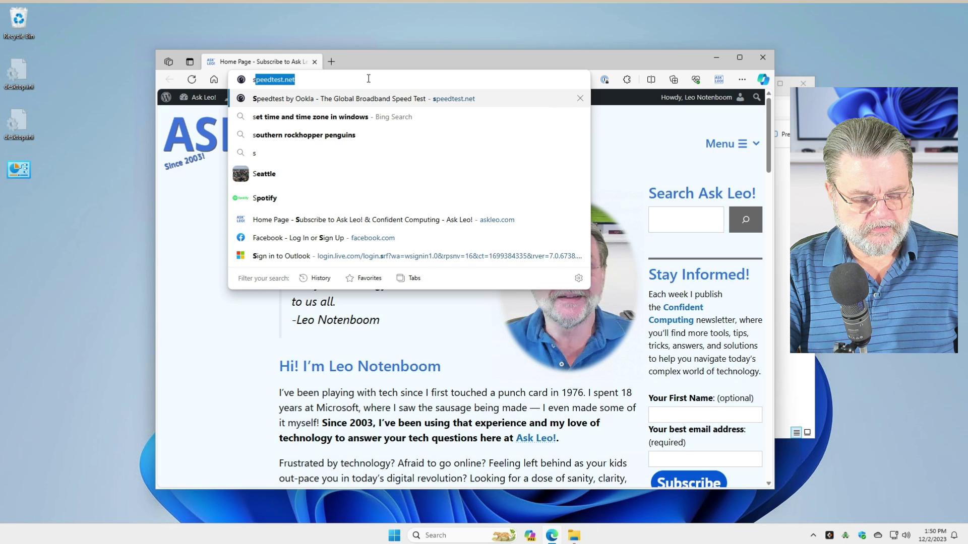
{"action": "type", "text": "peedtest.ne"}
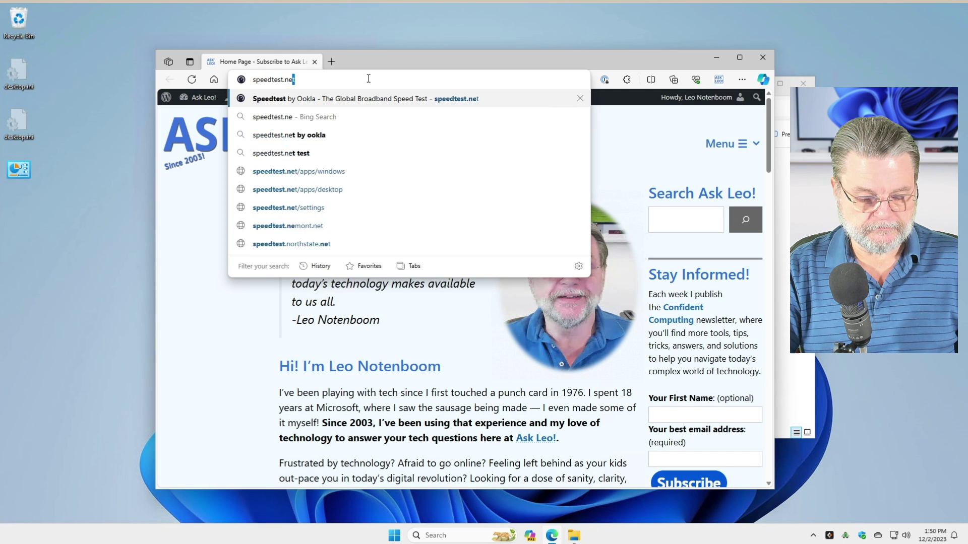
{"action": "key", "text": "Return"}
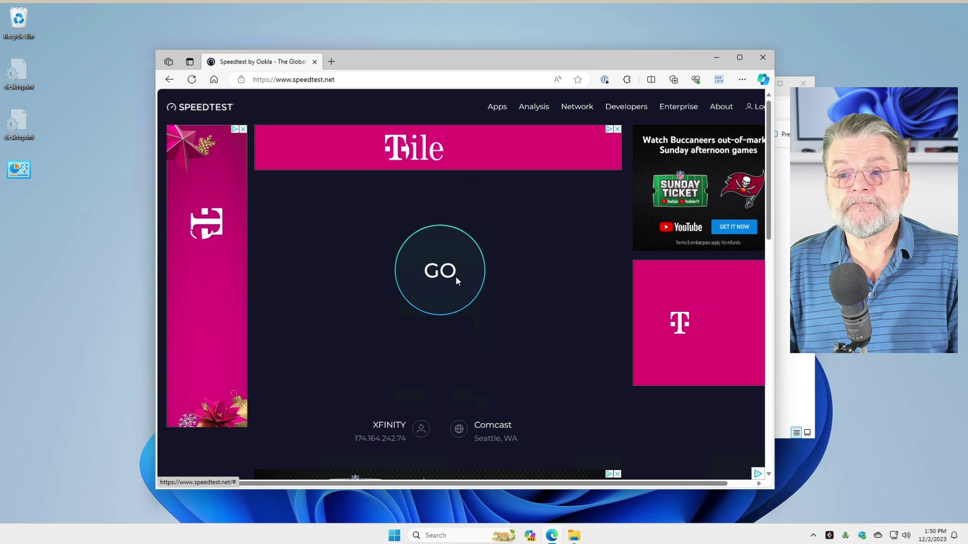
{"action": "left_click", "coordinate": [456, 277]}
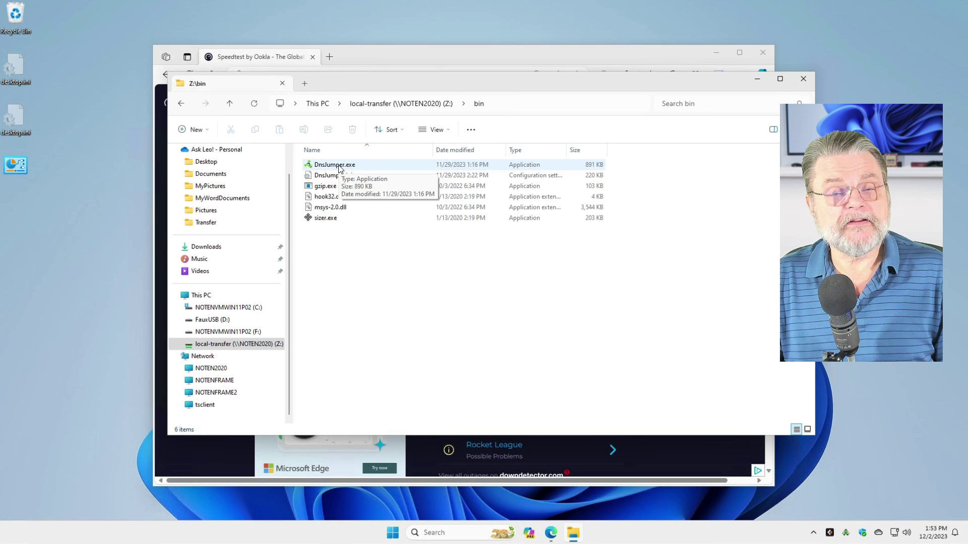
Step: Launch DnsJumper.exe, allowing it past the security warning and the administrator permission prompt
{"action": "double_click", "coordinate": [338, 168]}
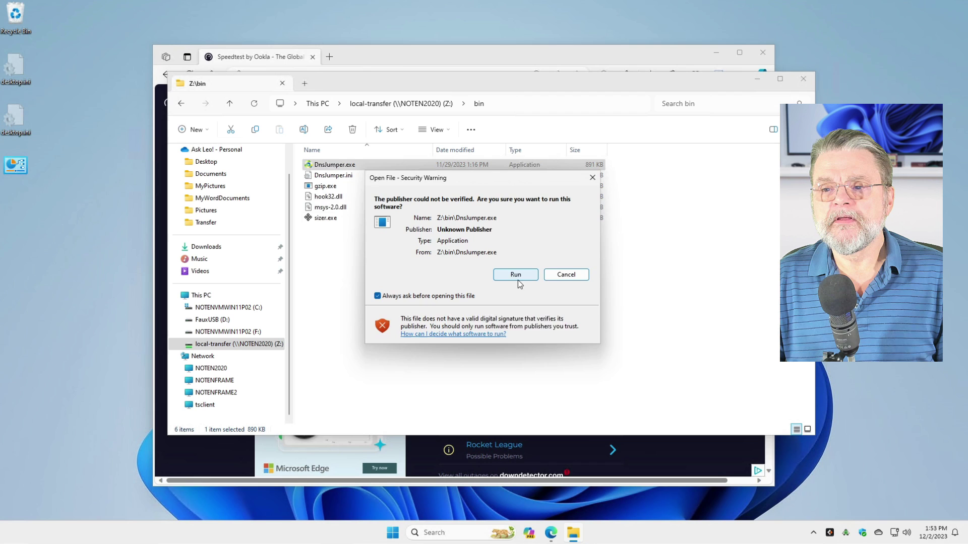
{"action": "left_click", "coordinate": [518, 279]}
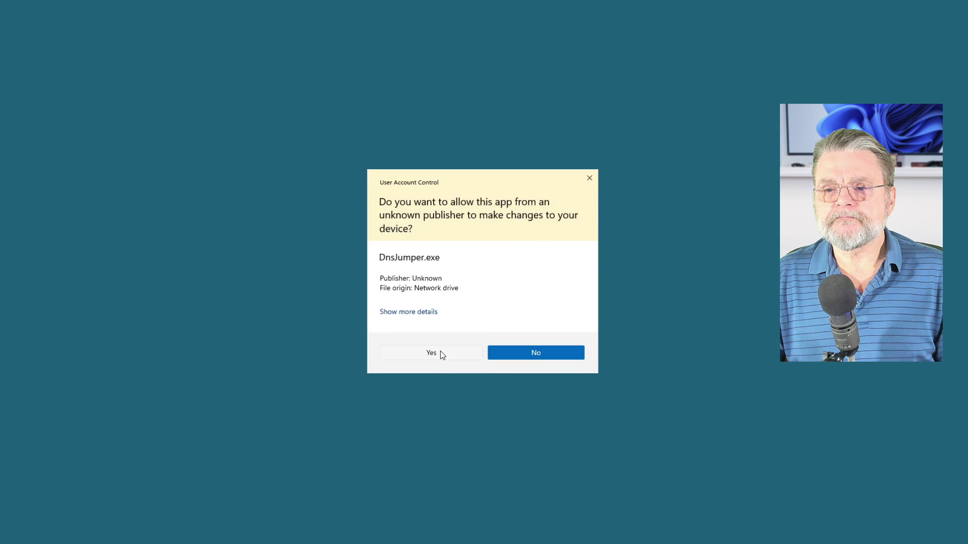
{"action": "left_click", "coordinate": [431, 353]}
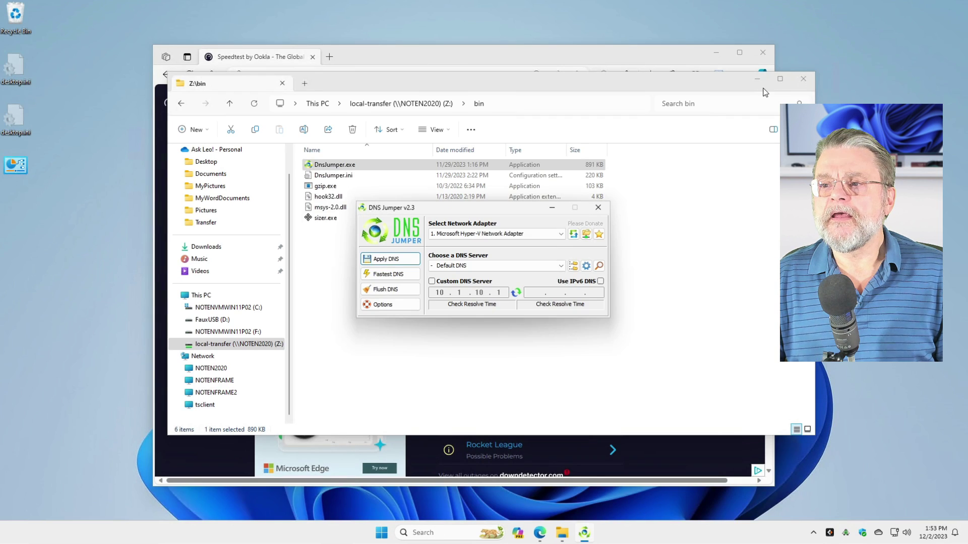
Step: Minimize File Explorer and Edge, and keep the Microsoft Hyper-V Network Adapter selected in DNS Jumper
{"action": "left_click", "coordinate": [757, 80]}
{"action": "left_click", "coordinate": [716, 53]}
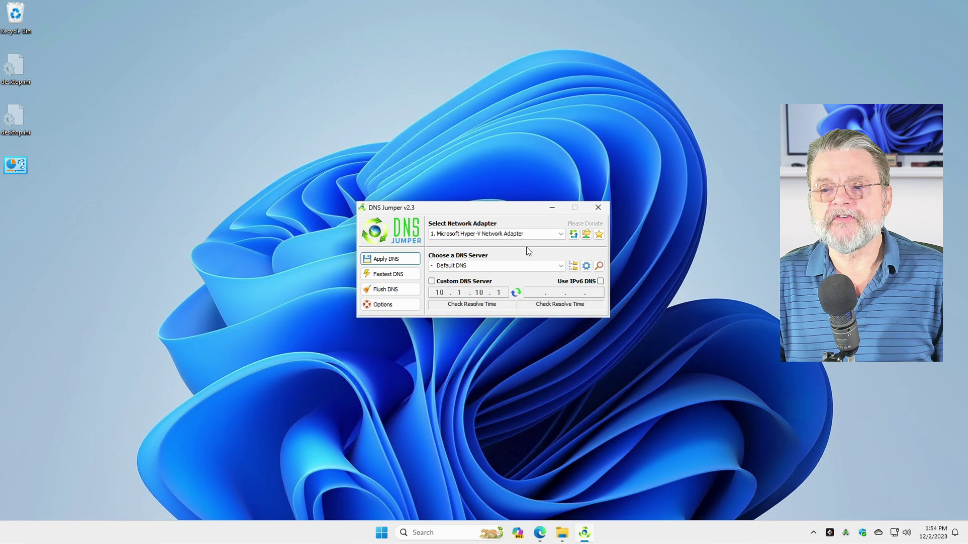
{"action": "left_click", "coordinate": [561, 235]}
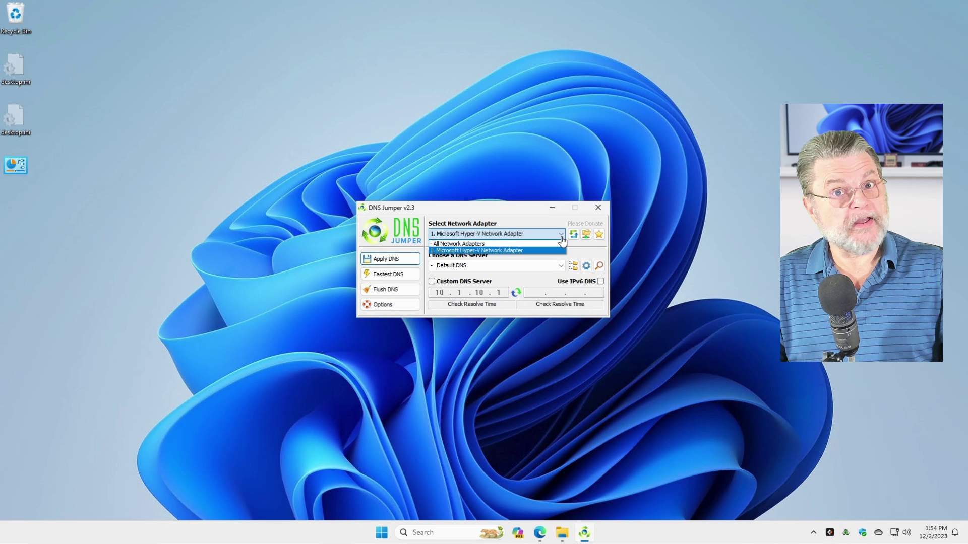
{"action": "left_click", "coordinate": [561, 235]}
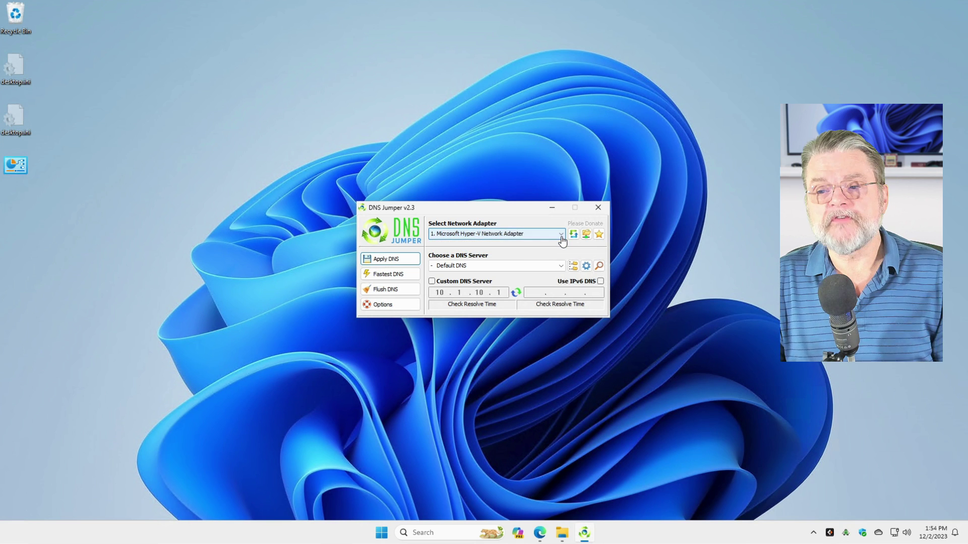
Step: Run DNS Jumper's Fastest DNS test, which ranks Hurricane Electric (74.82.42.42) first at 13 ms
{"action": "left_click", "coordinate": [414, 276]}
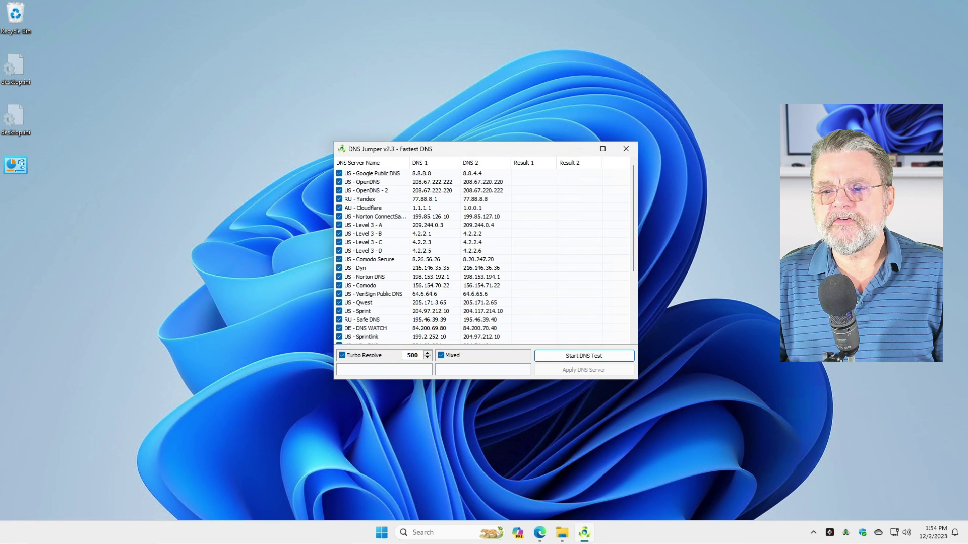
{"action": "left_click", "coordinate": [570, 362]}
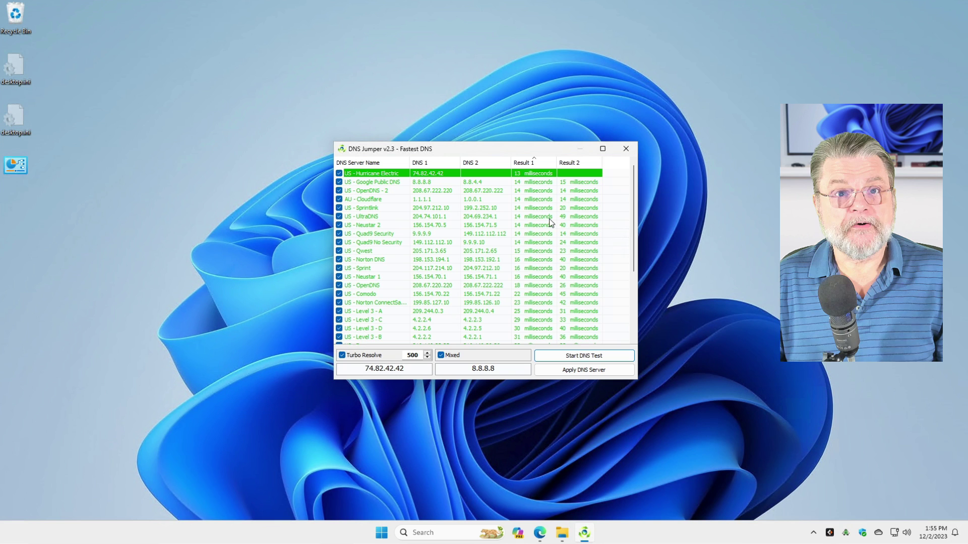
Step: Close the Fastest DNS window and open Terminal (Admin) from the Win+X menu
{"action": "left_click", "coordinate": [626, 150]}
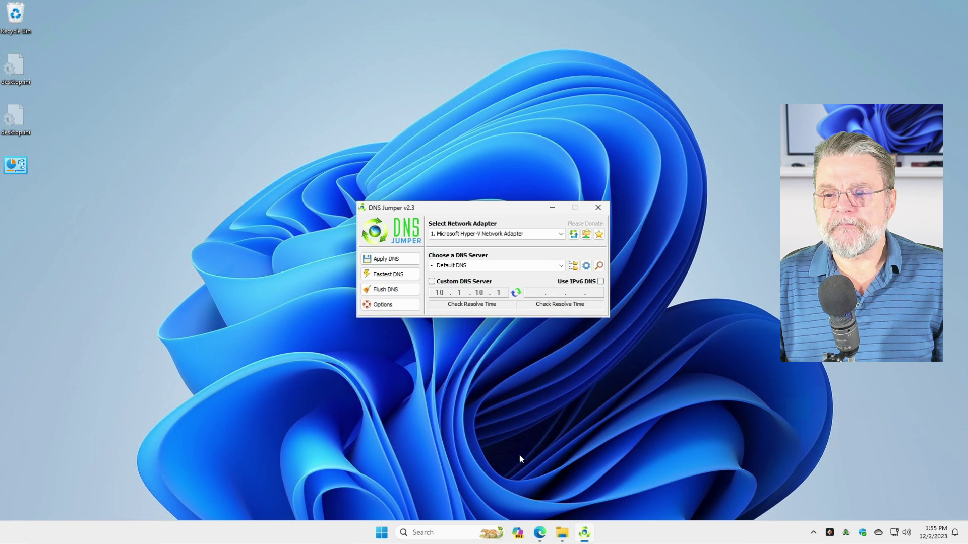
{"action": "key", "text": "super+x"}
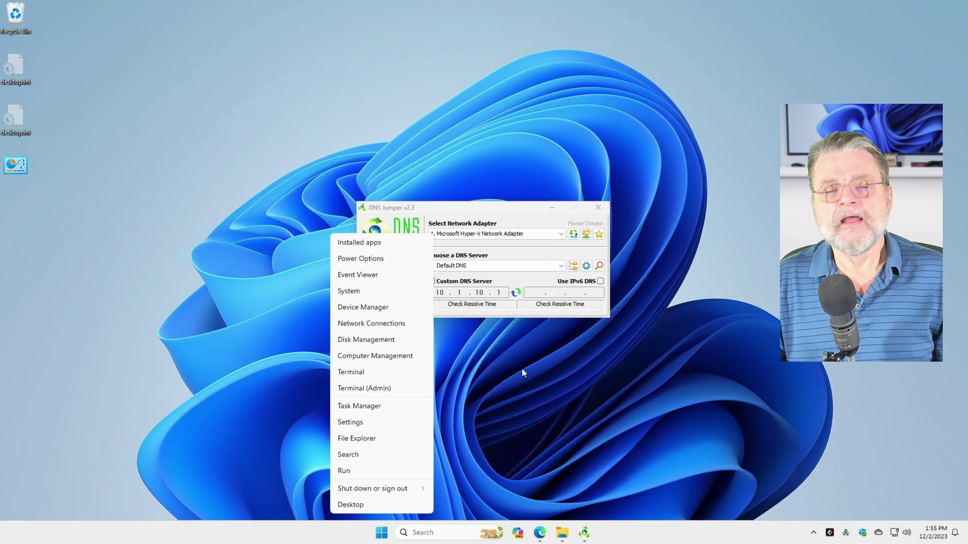
{"action": "left_click", "coordinate": [399, 387]}
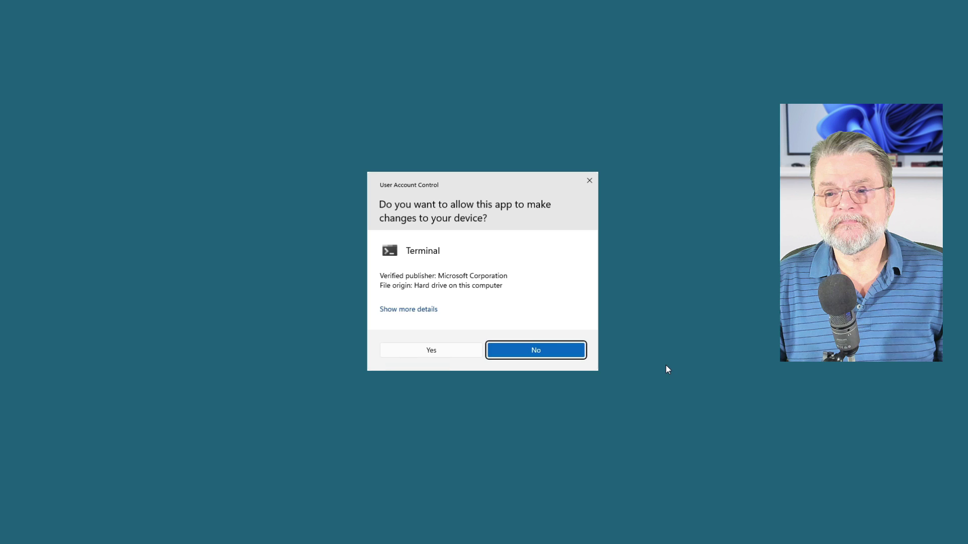
{"action": "left_click", "coordinate": [454, 353]}
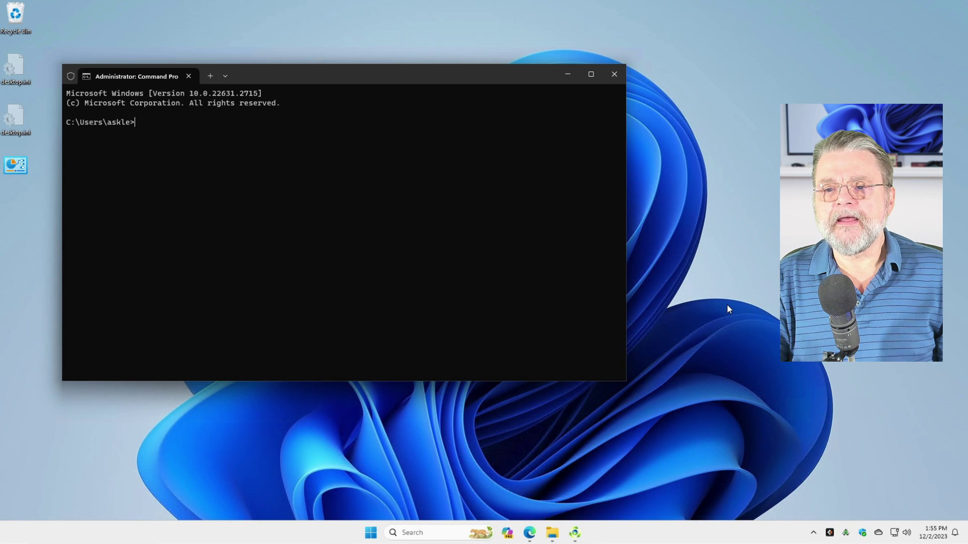
Step: Run ipconfig /all, showing DNS Servers and Default Gateway as 10.1.10.1
{"action": "type", "text": "ipconfig"}
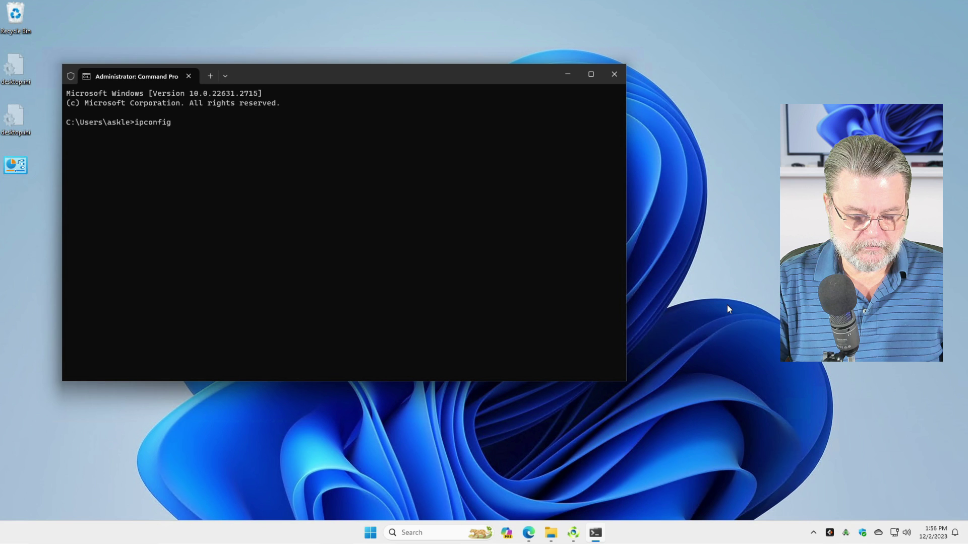
{"action": "type", "text": " /.all"}
{"action": "key", "text": "Left"}
{"action": "key", "text": "Left"}
{"action": "key", "text": "Left"}
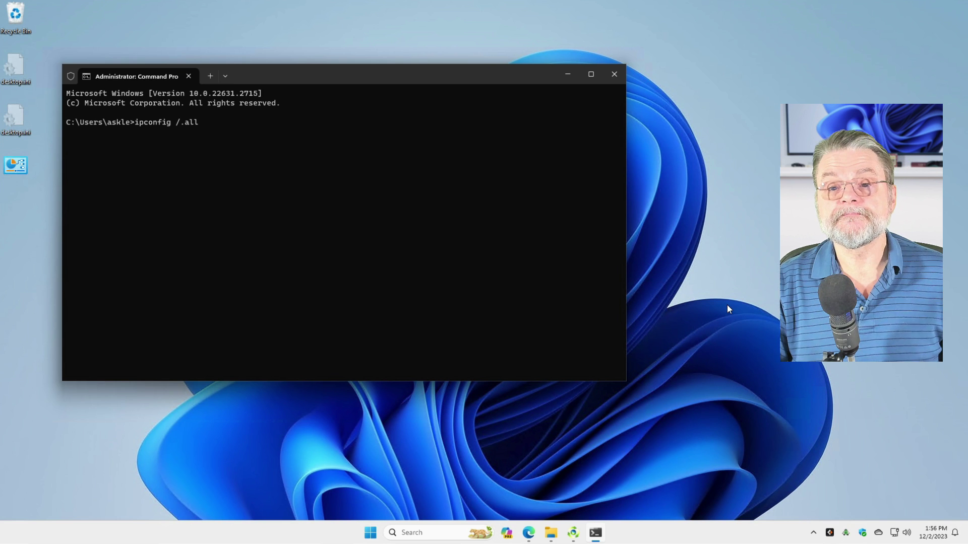
{"action": "key", "text": "BackSpace"}
{"action": "key", "text": "Return"}
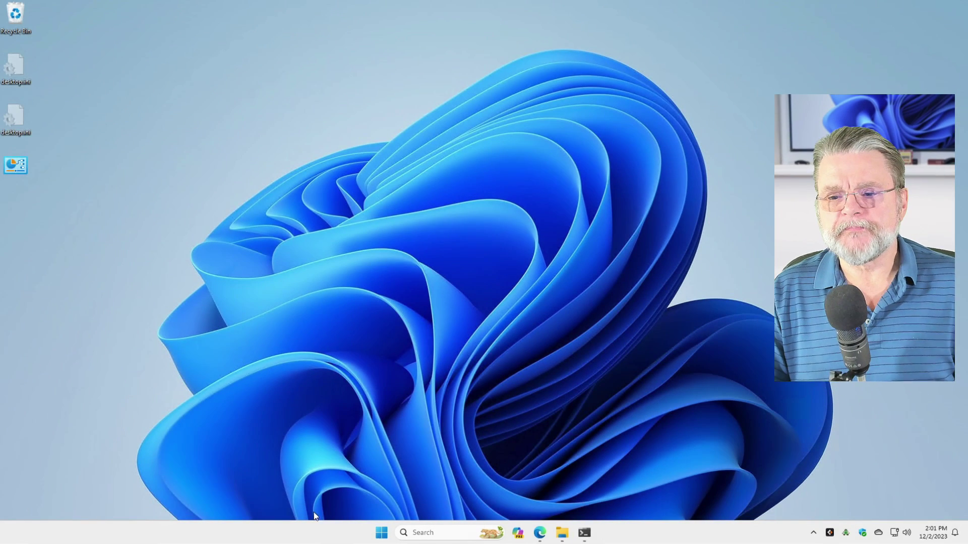
Step: Search 'troub', go to Troubleshoot > Other troubleshooters, and run the Network and Internet troubleshooter
{"action": "left_click", "coordinate": [382, 533]}
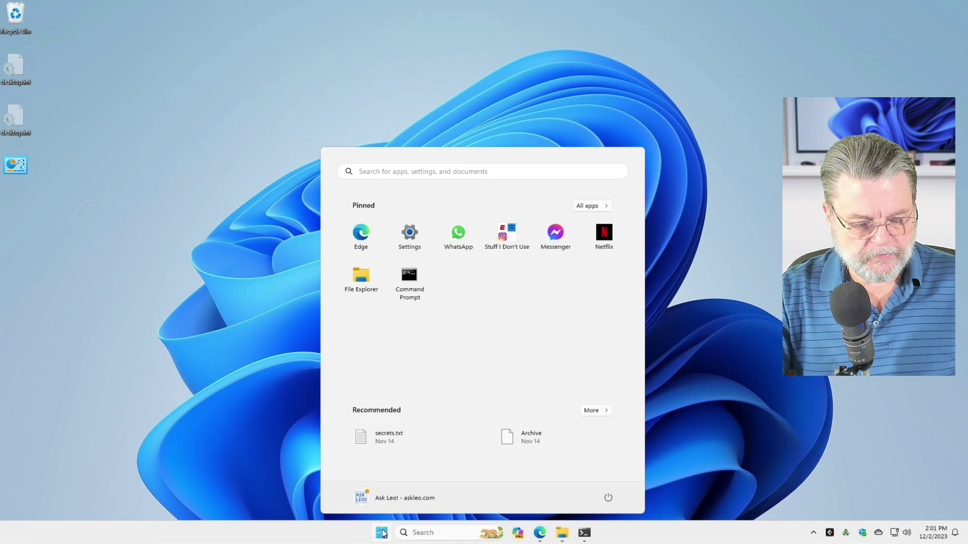
{"action": "type", "text": "troub"}
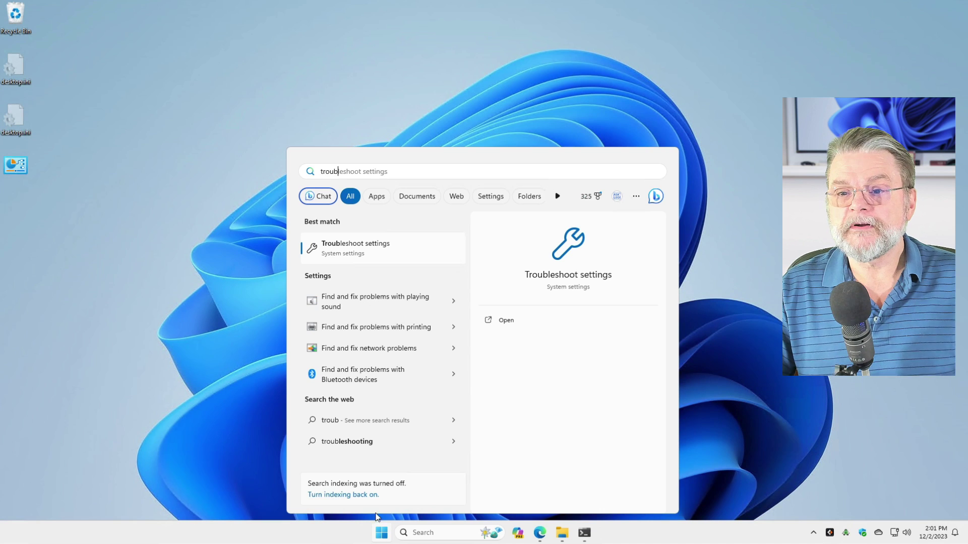
{"action": "left_click", "coordinate": [364, 247]}
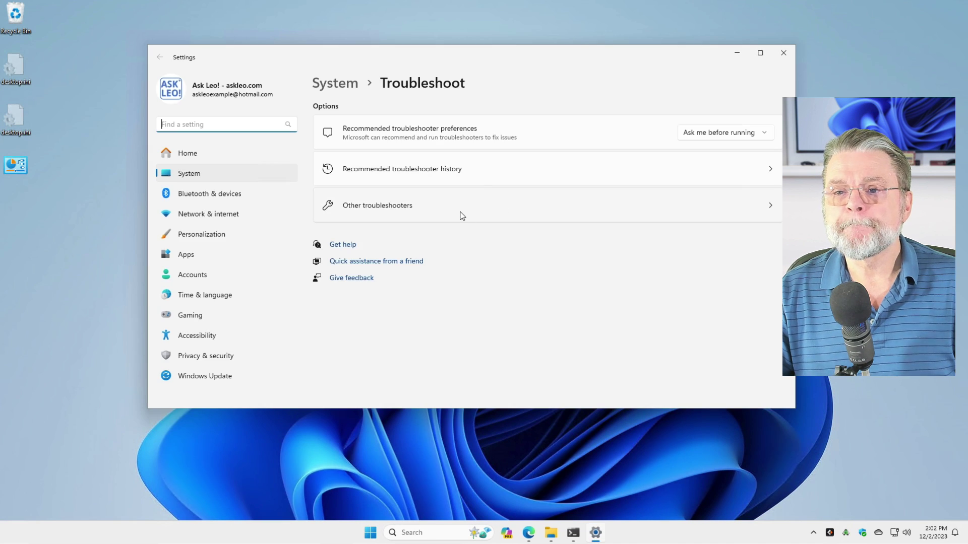
{"action": "left_click", "coordinate": [452, 212]}
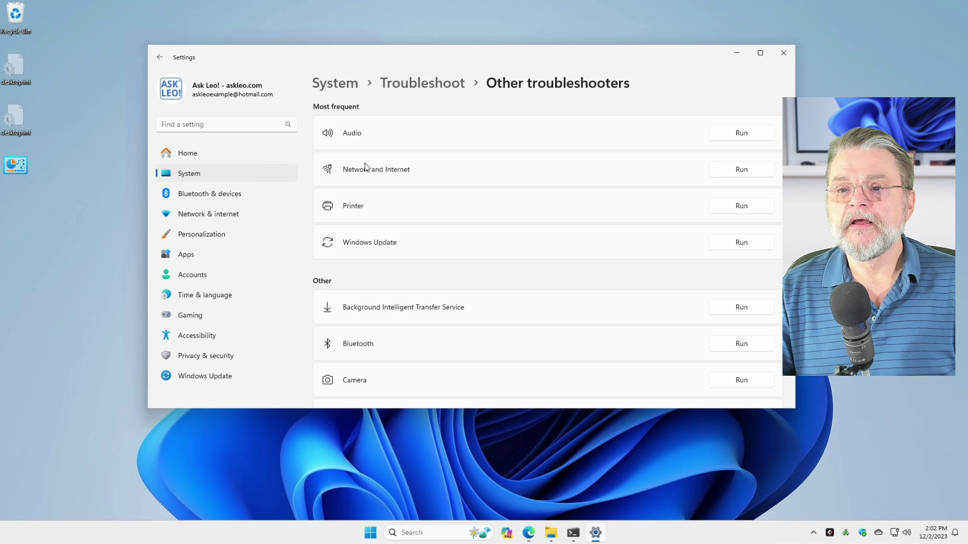
{"action": "left_click", "coordinate": [741, 170]}
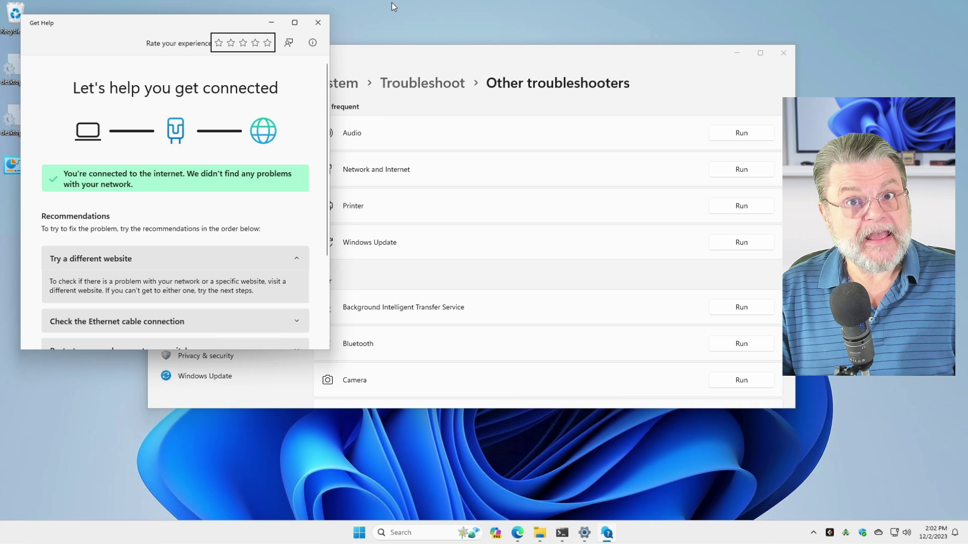
{"action": "left_click", "coordinate": [317, 22]}
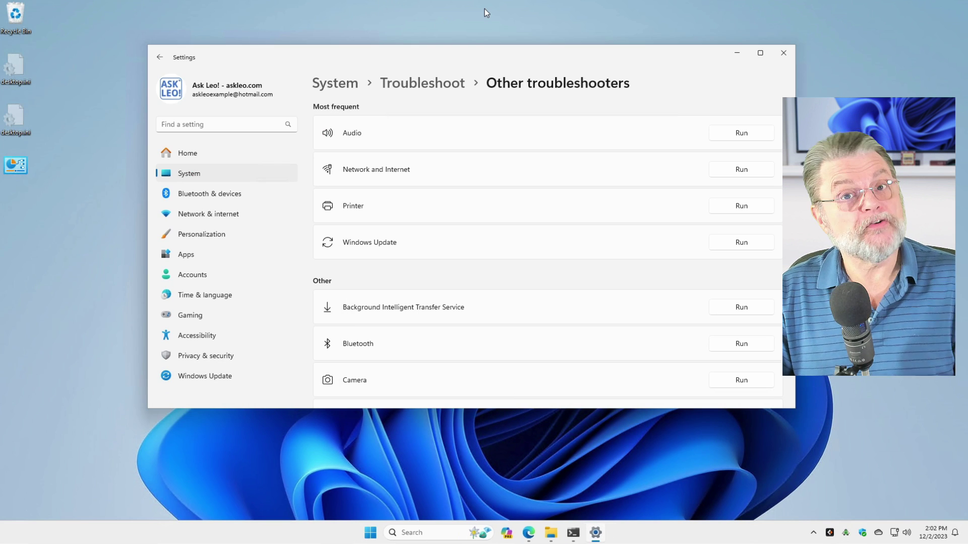